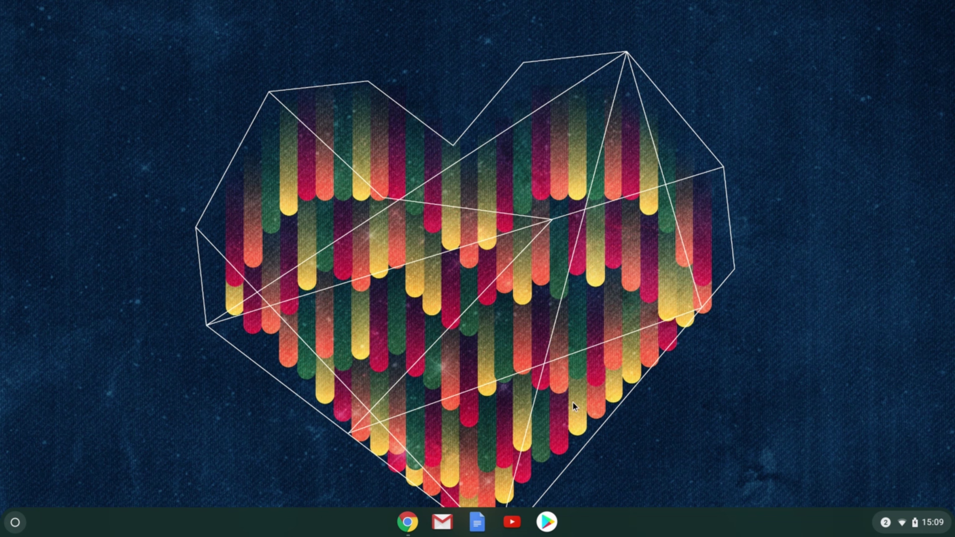
Switch to the Shutterstock 'Stockbilder, Fotos, Vektorgrafiken' window and start signing in.
click(405, 528)
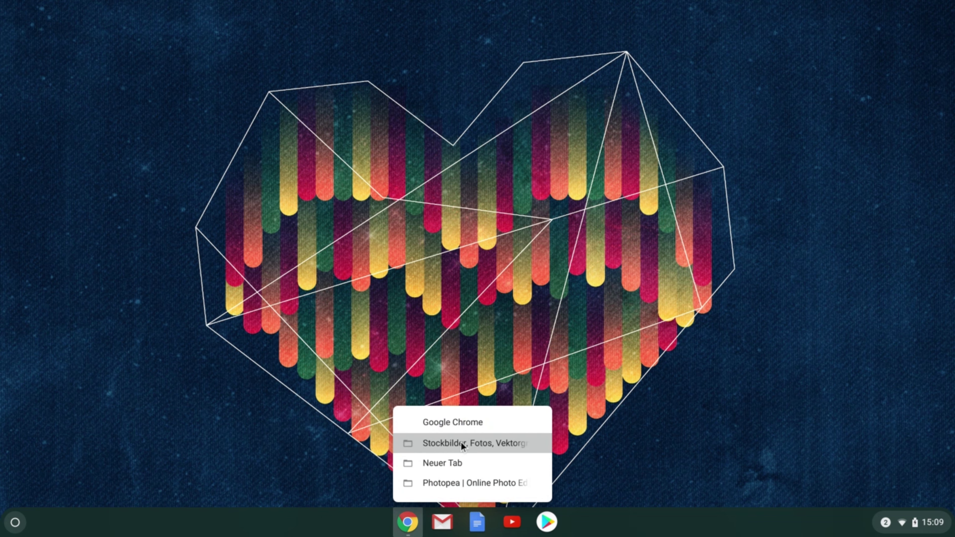
click(461, 443)
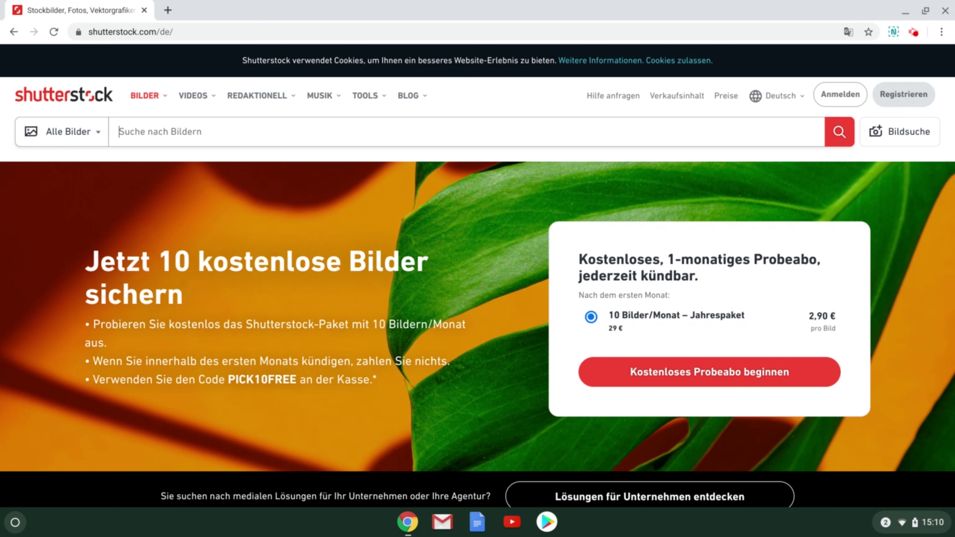
click(861, 97)
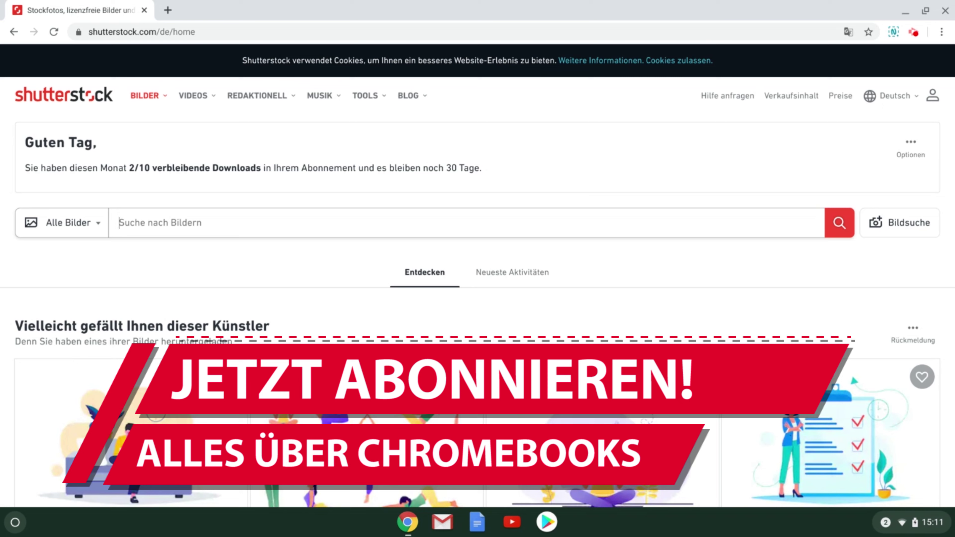
Scroll the home page and open more images from the suggested artist.
scroll(298, 271, down, 1)
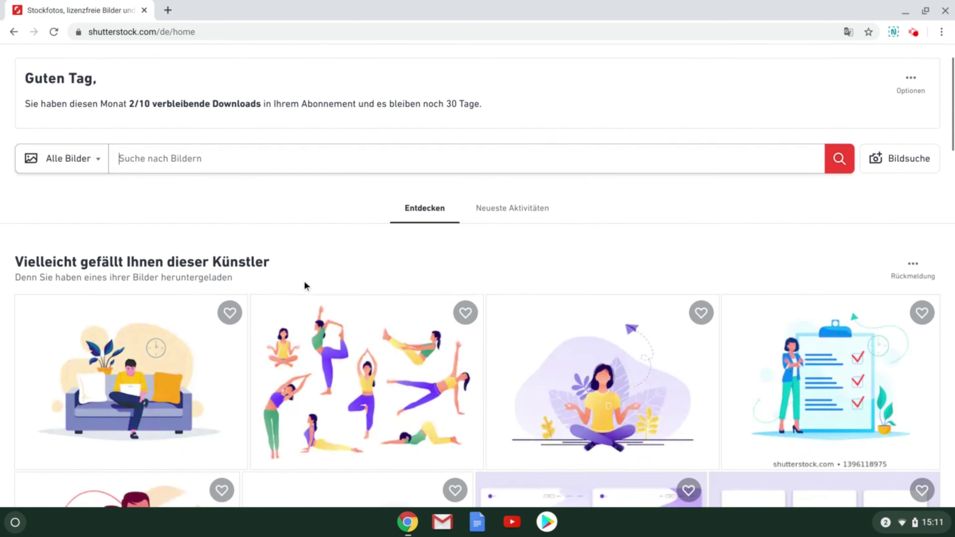
scroll(305, 280, down, 2)
scroll(327, 297, down, 2)
scroll(346, 307, down, 4)
scroll(346, 311, down, 2)
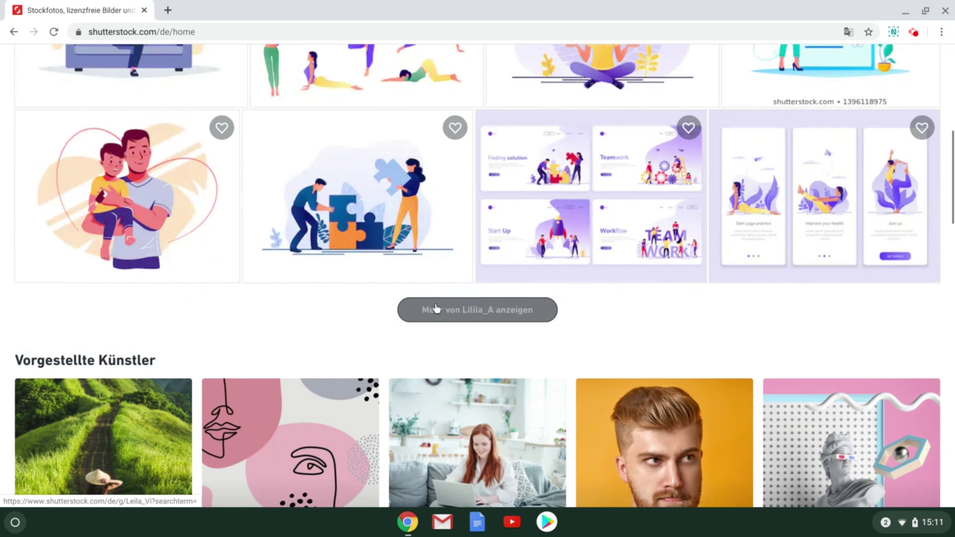
click(455, 321)
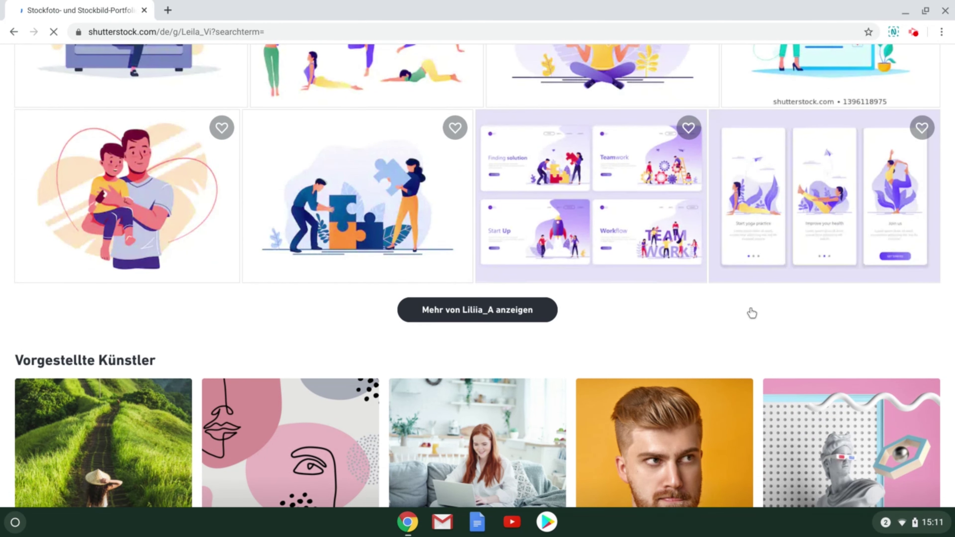
Browse the artist's portfolio and open the curly-haired woman portrait's page.
scroll(592, 300, down, 5)
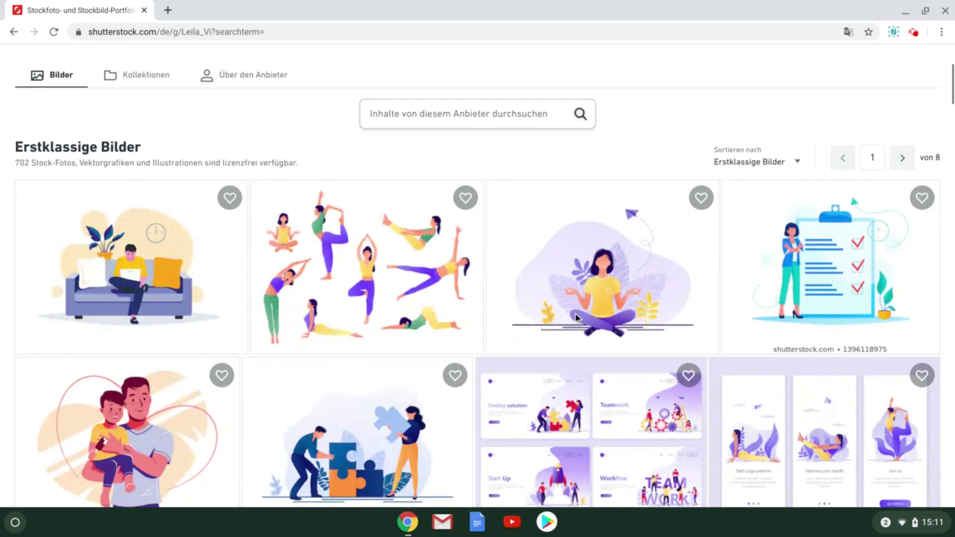
scroll(576, 313, down, 3)
scroll(577, 318, down, 6)
scroll(576, 318, down, 3)
scroll(577, 318, down, 10)
scroll(577, 318, down, 5)
scroll(578, 318, down, 6)
scroll(578, 318, down, 4)
scroll(578, 318, down, 6)
scroll(577, 318, down, 6)
scroll(577, 318, down, 6)
scroll(577, 318, down, 6)
scroll(578, 317, down, 8)
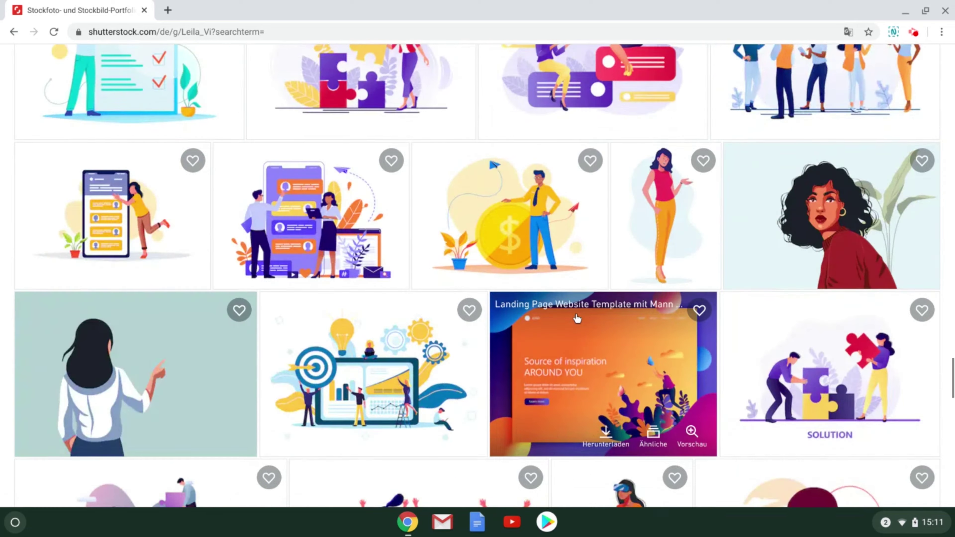
scroll(578, 318, down, 2)
scroll(578, 318, up, 2)
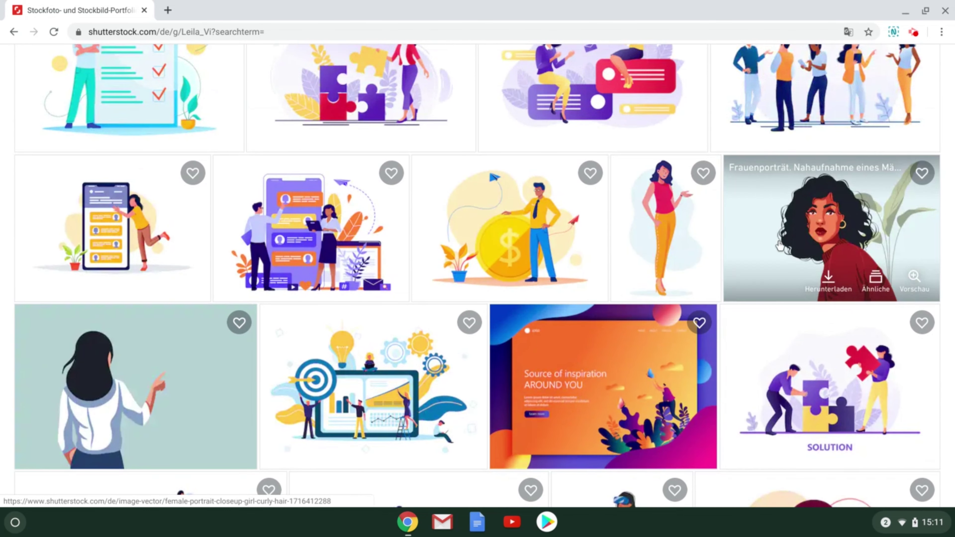
click(782, 263)
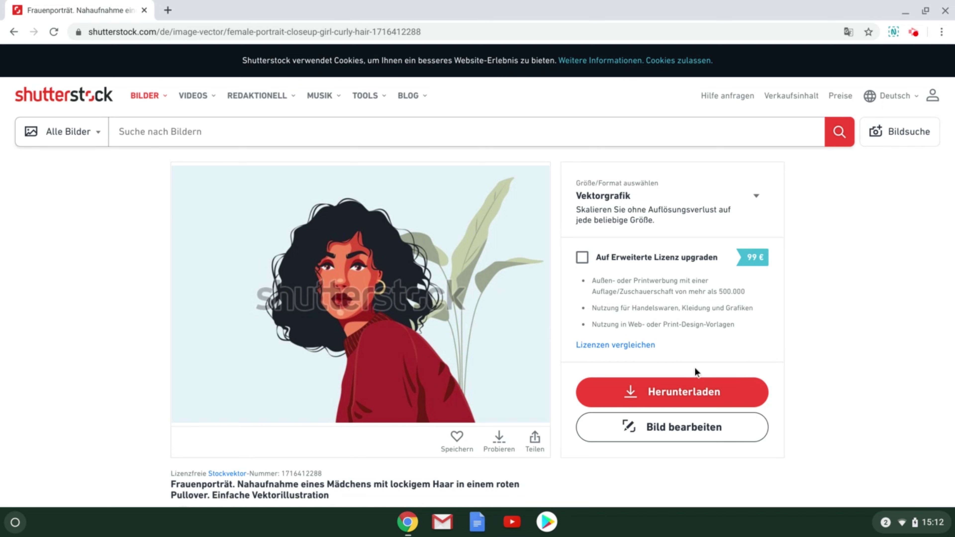
Start downloading the curly-haired woman vector with Herunterladen.
click(602, 393)
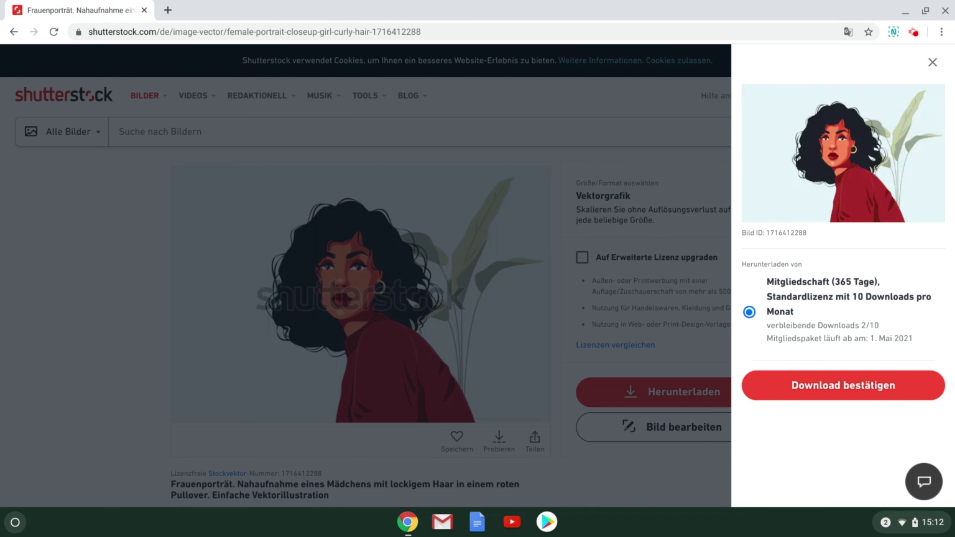
Confirm the download, open the portrait in the editor and dismiss the background-remover notice.
click(909, 386)
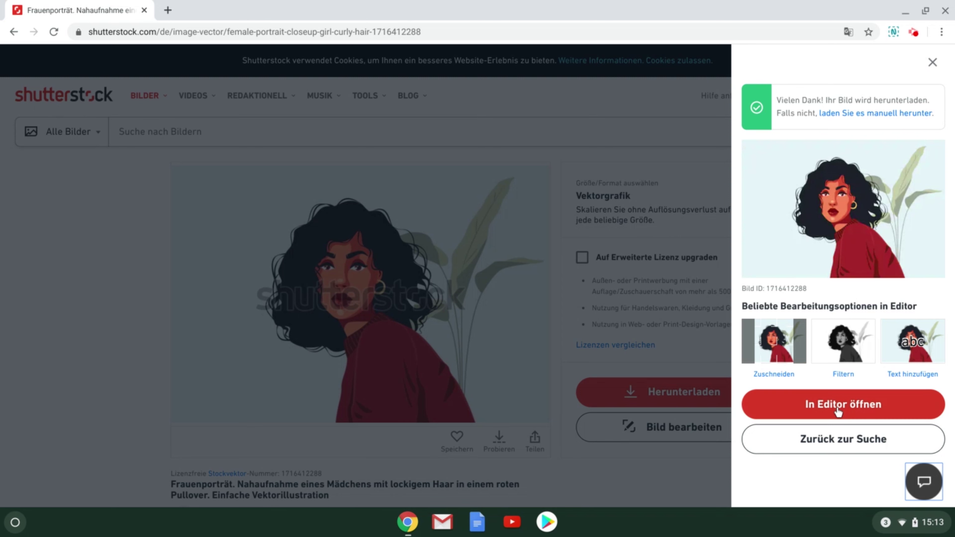
click(895, 404)
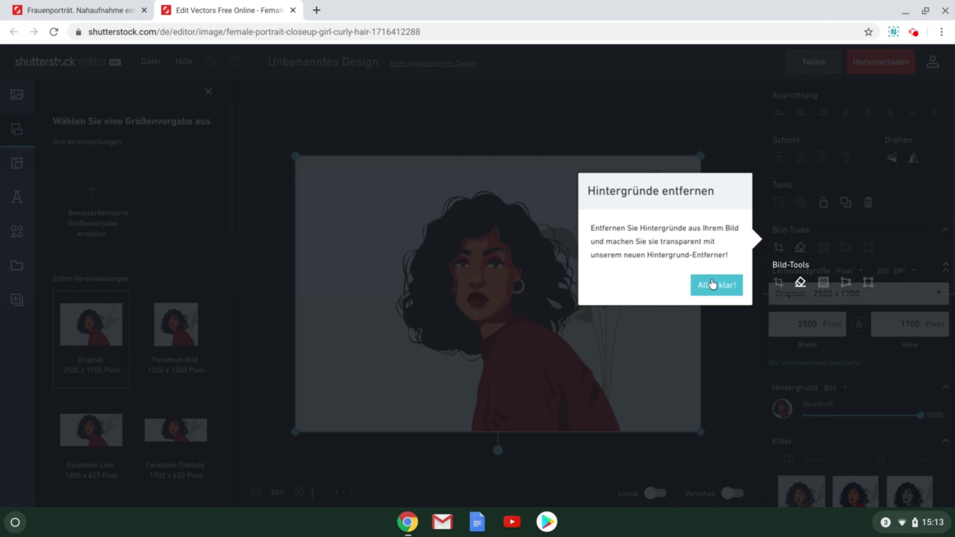
click(725, 287)
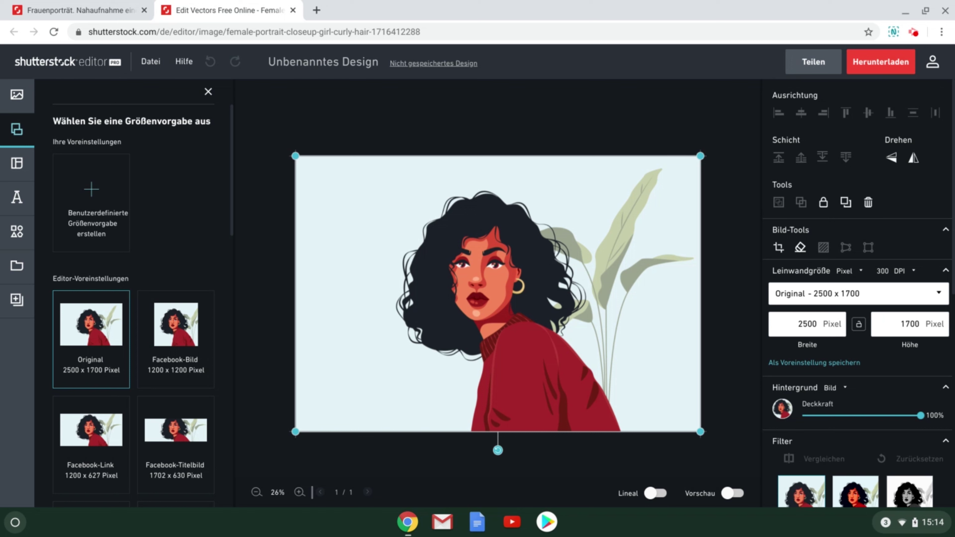
Try several canvas size presets, settling on Instagram-Post 1080 x 1080.
click(80, 344)
click(181, 341)
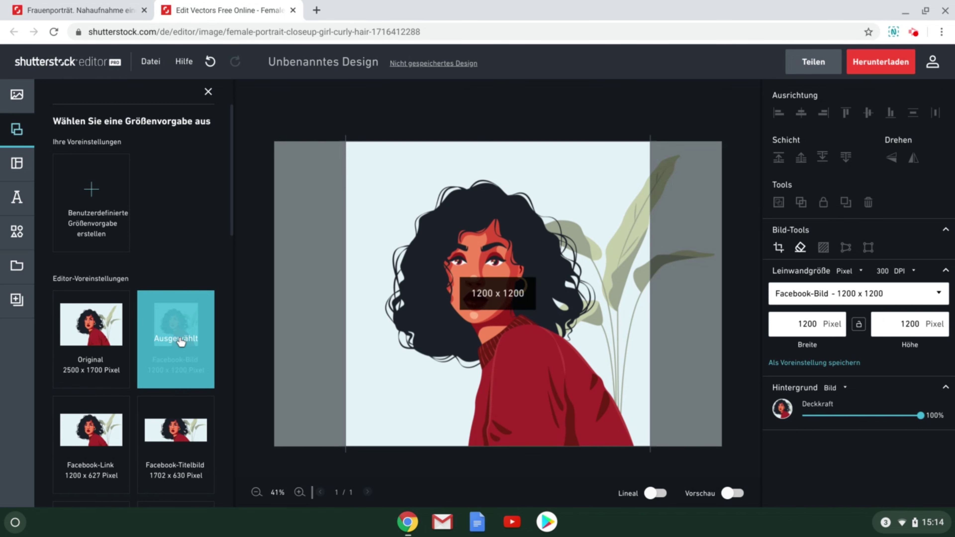
scroll(185, 355, down, 2)
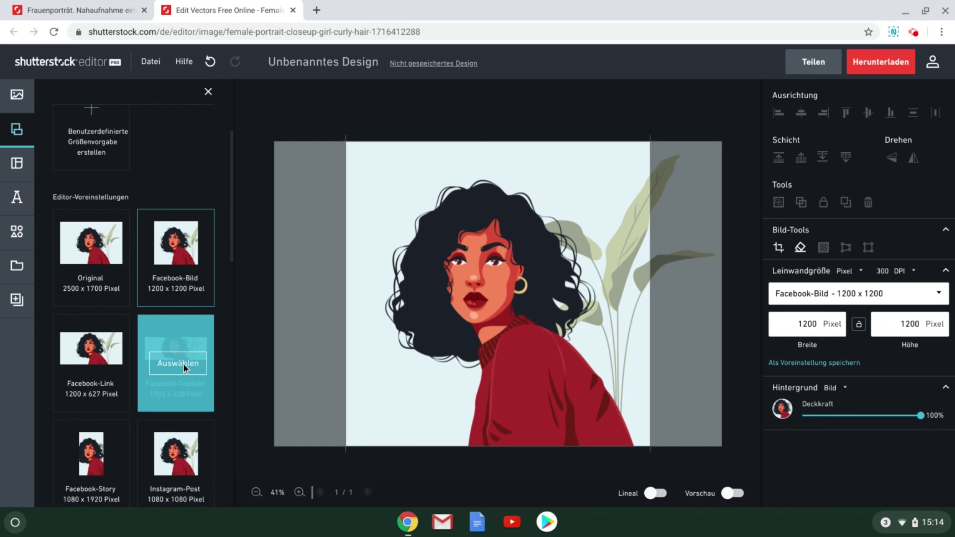
click(102, 359)
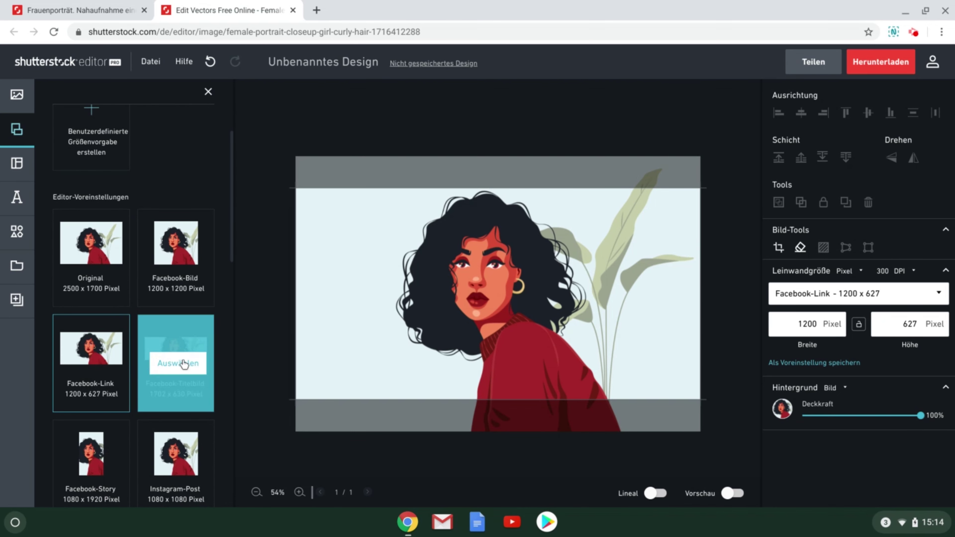
click(184, 363)
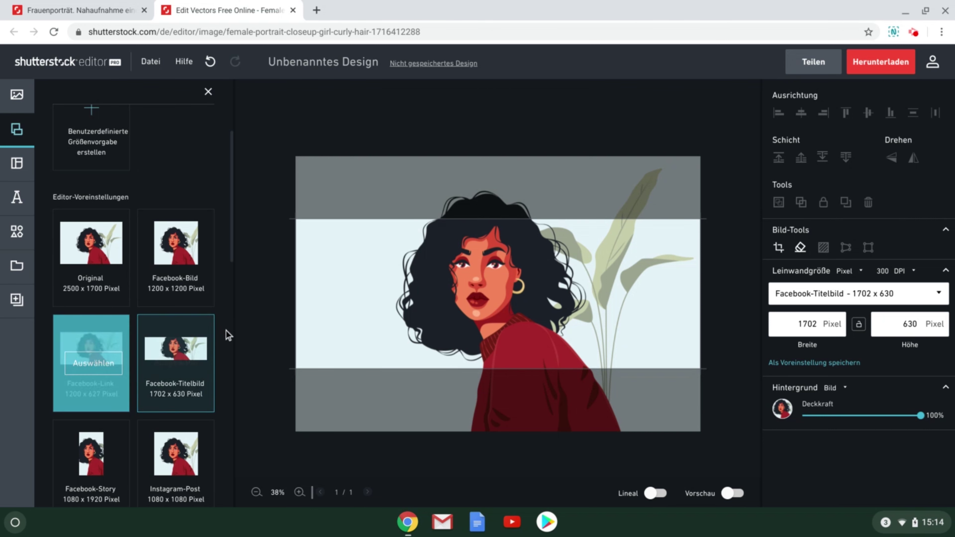
scroll(169, 340, down, 1)
scroll(169, 340, down, 1)
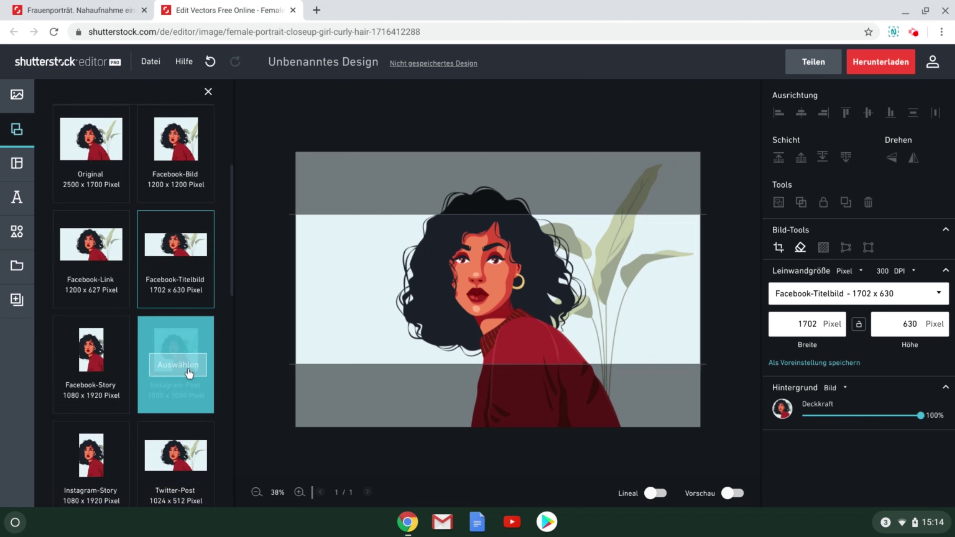
click(187, 364)
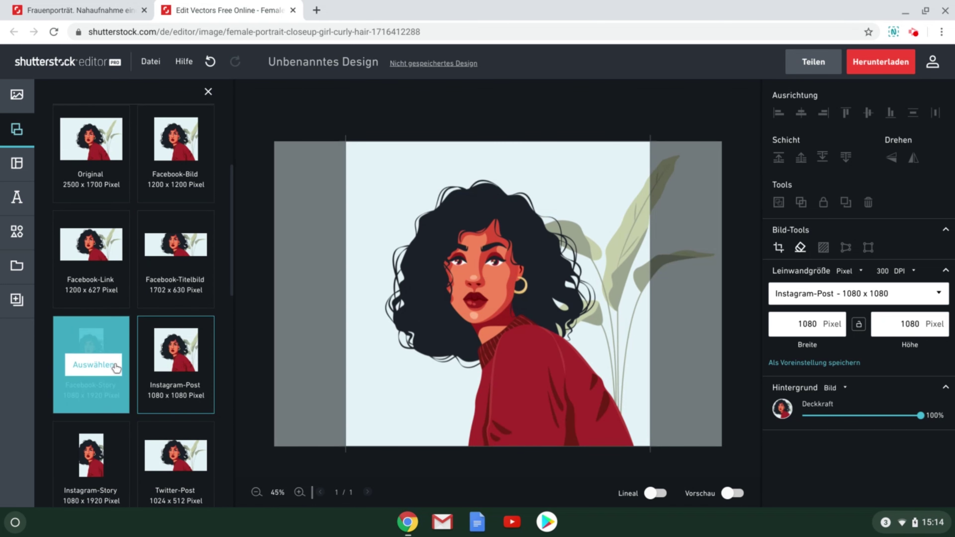
Browse the remaining size presets, then show the text and shapes options.
scroll(105, 356, down, 2)
scroll(182, 358, down, 3)
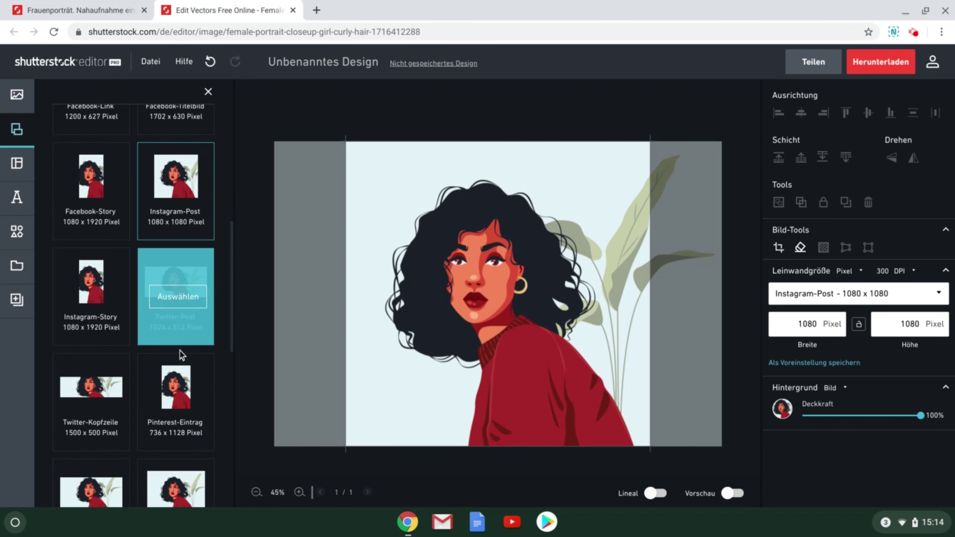
scroll(144, 353, down, 3)
scroll(146, 357, down, 1)
scroll(147, 357, down, 1)
scroll(146, 357, down, 1)
scroll(156, 354, down, 1)
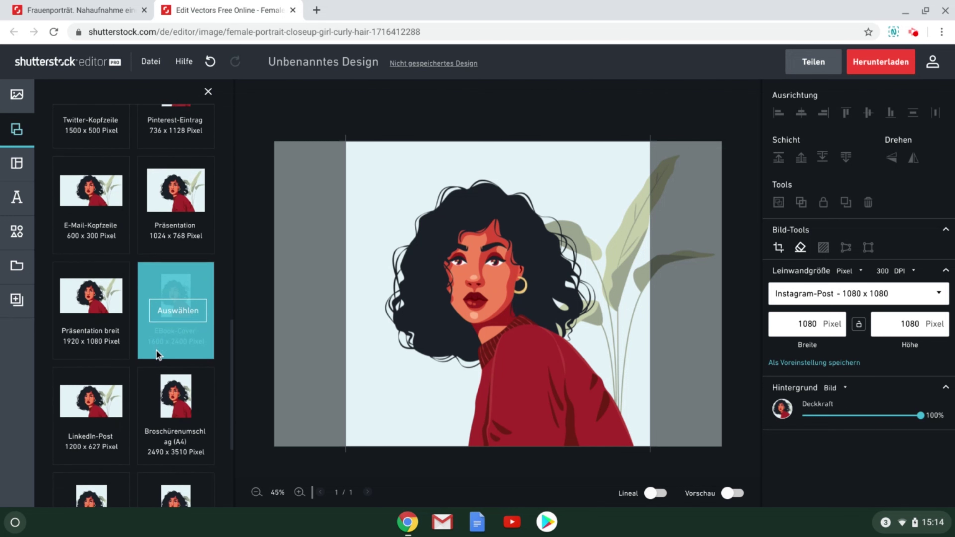
scroll(156, 353, down, 1)
scroll(157, 355, down, 1)
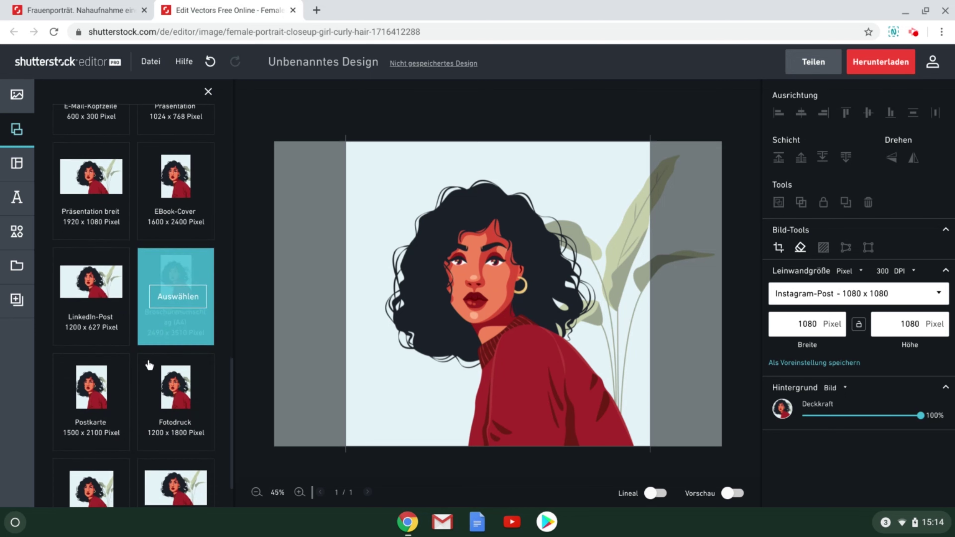
scroll(149, 359, down, 1)
scroll(148, 362, down, 1)
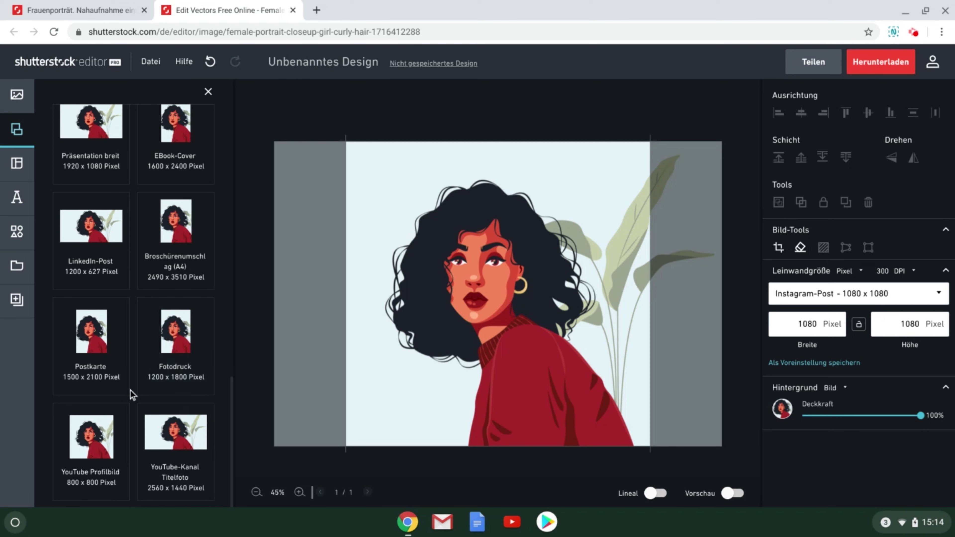
scroll(134, 382, up, 3)
scroll(136, 372, up, 5)
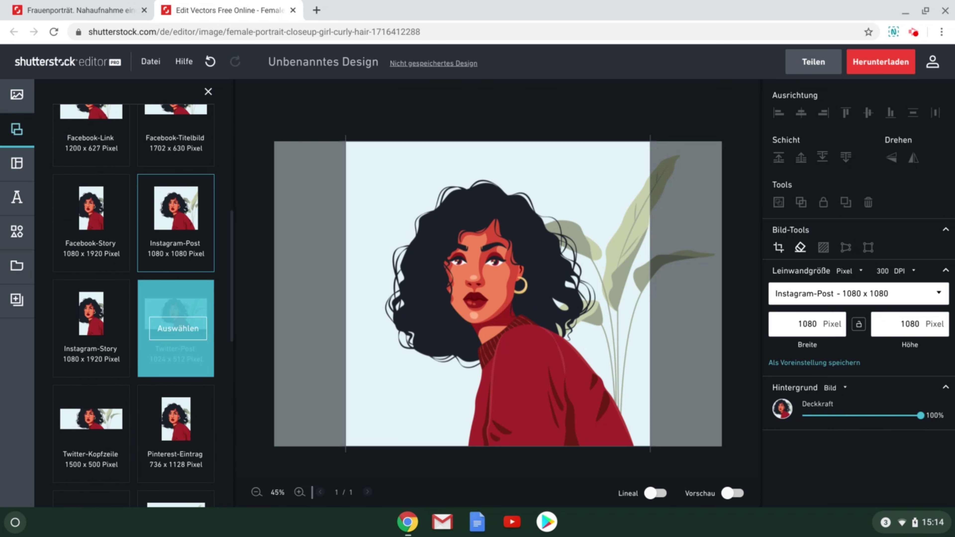
click(19, 198)
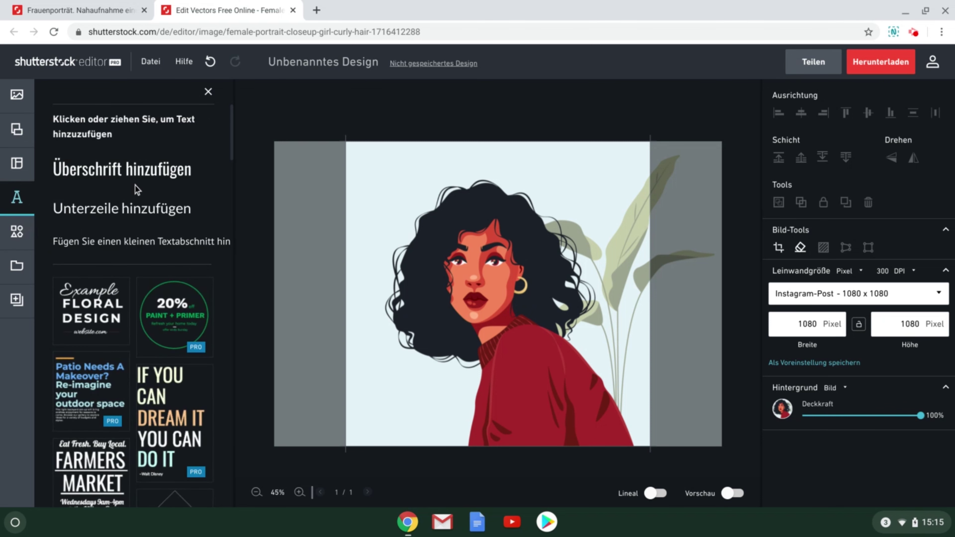
click(20, 229)
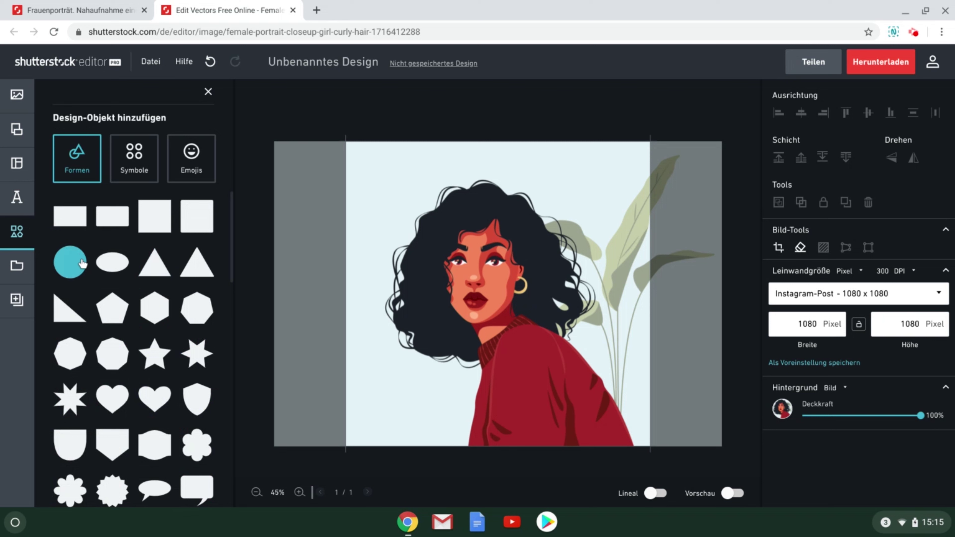
Scroll the Formen grid to view speech-bubble, line and arrow shapes.
scroll(142, 434, down, 2)
scroll(142, 435, down, 2)
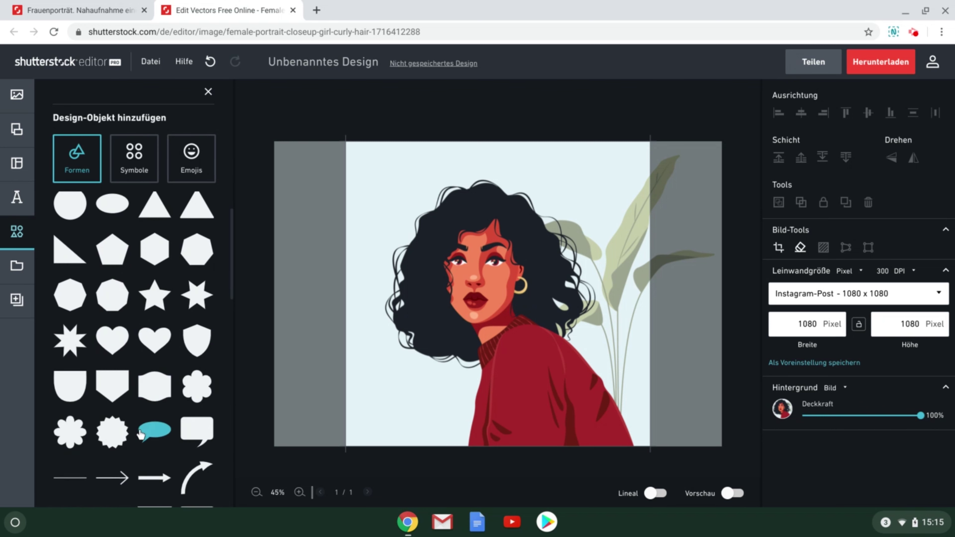
scroll(142, 437, up, 3)
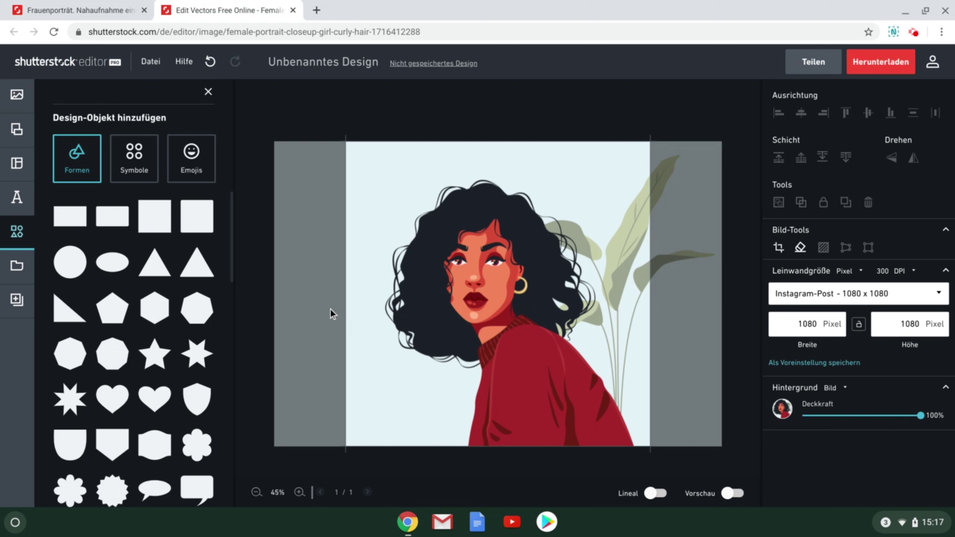
Switch to the Photopea window from Chrome's list of open windows.
click(406, 523)
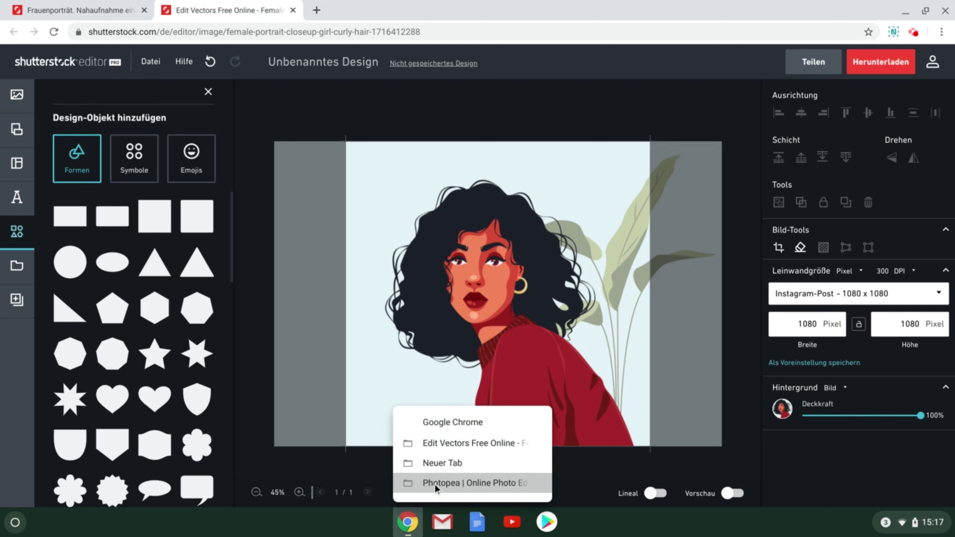
click(433, 486)
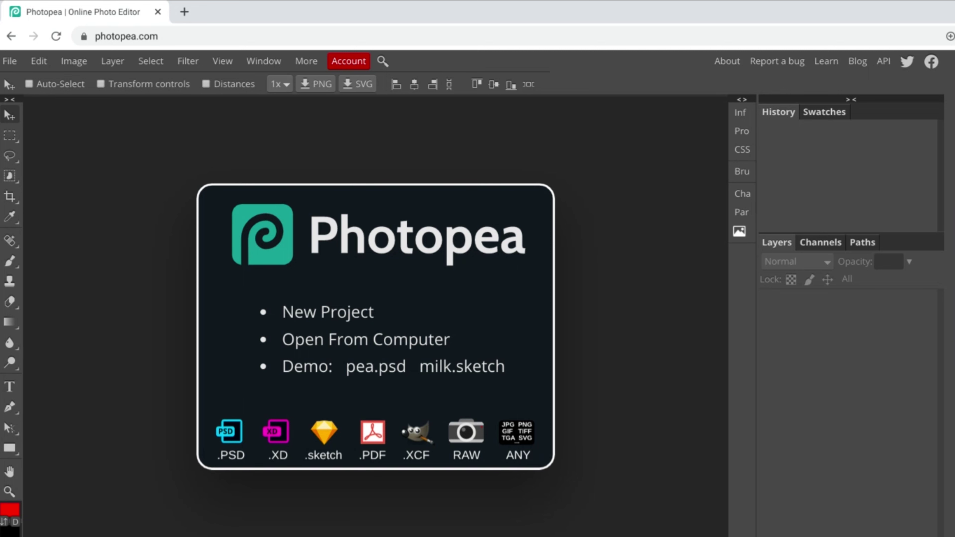
Drag shutterstock_1716412288.eps from Files' Downloads > Shutterstock into Photopea to open it.
key(super)
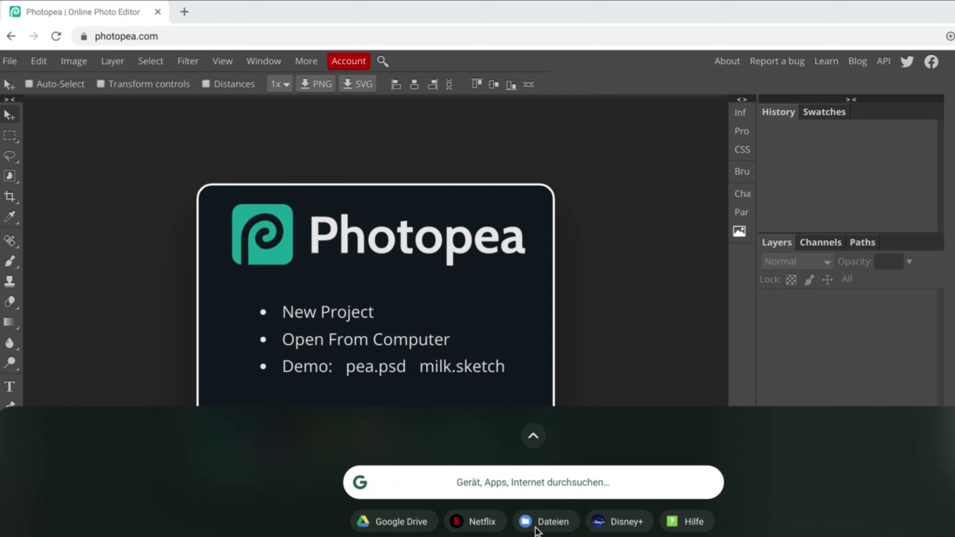
click(542, 523)
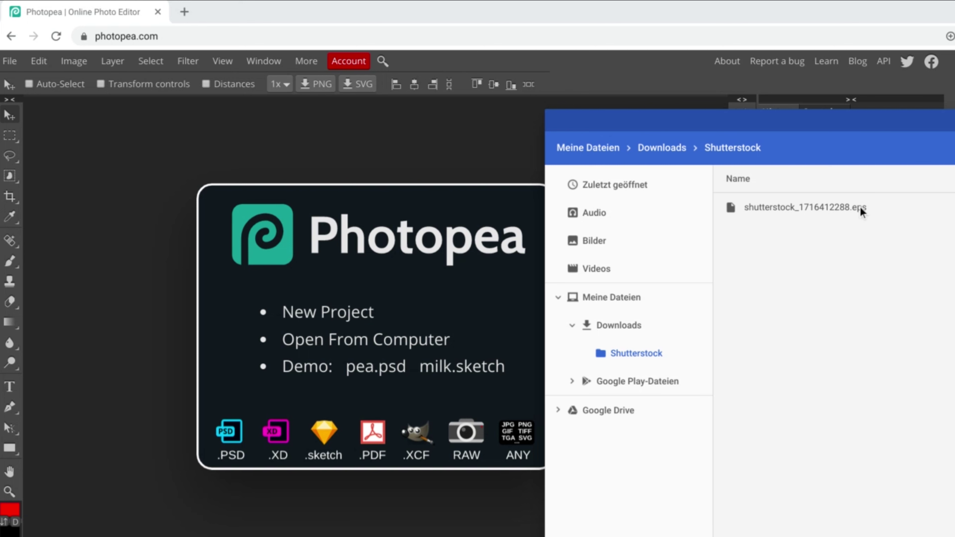
click(830, 205)
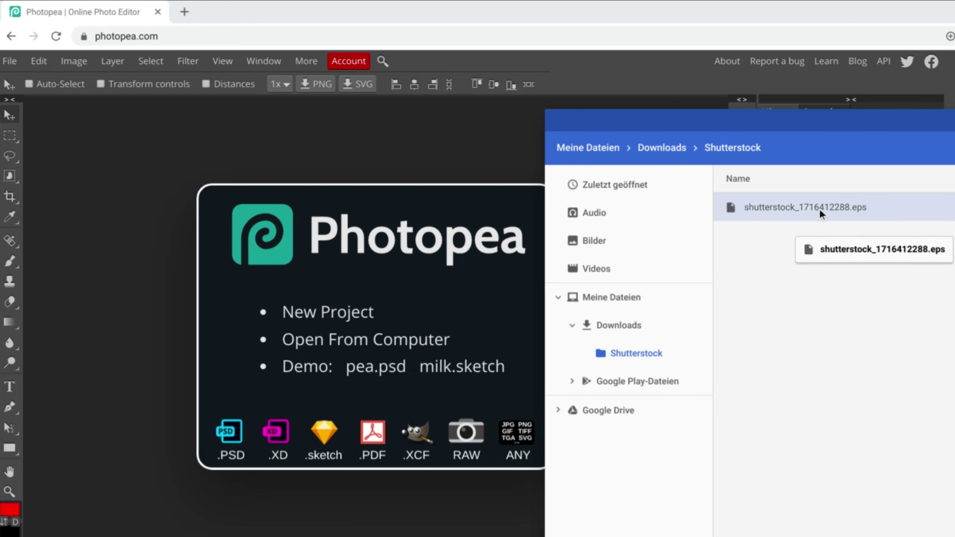
drag(820, 209, 480, 305)
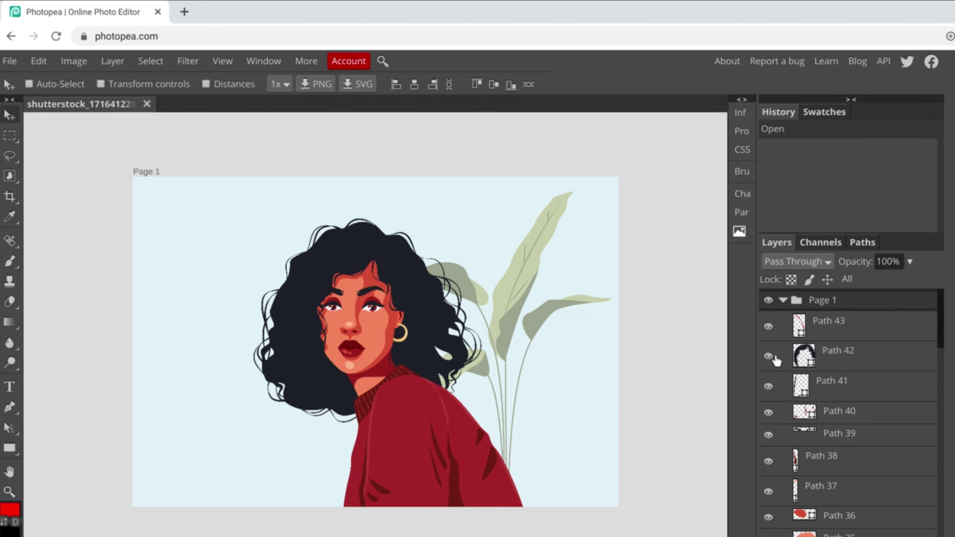
scroll(909, 346, down, 1)
scroll(899, 414, down, 1)
scroll(896, 438, down, 1)
scroll(827, 440, down, 2)
scroll(832, 444, down, 2)
scroll(846, 452, down, 2)
scroll(857, 446, down, 3)
scroll(861, 444, down, 2)
scroll(862, 444, down, 2)
scroll(860, 445, down, 2)
scroll(860, 446, down, 2)
scroll(858, 448, down, 1)
scroll(857, 446, down, 2)
scroll(855, 443, down, 2)
scroll(859, 450, down, 2)
scroll(865, 455, down, 3)
scroll(865, 455, down, 2)
scroll(866, 457, down, 2)
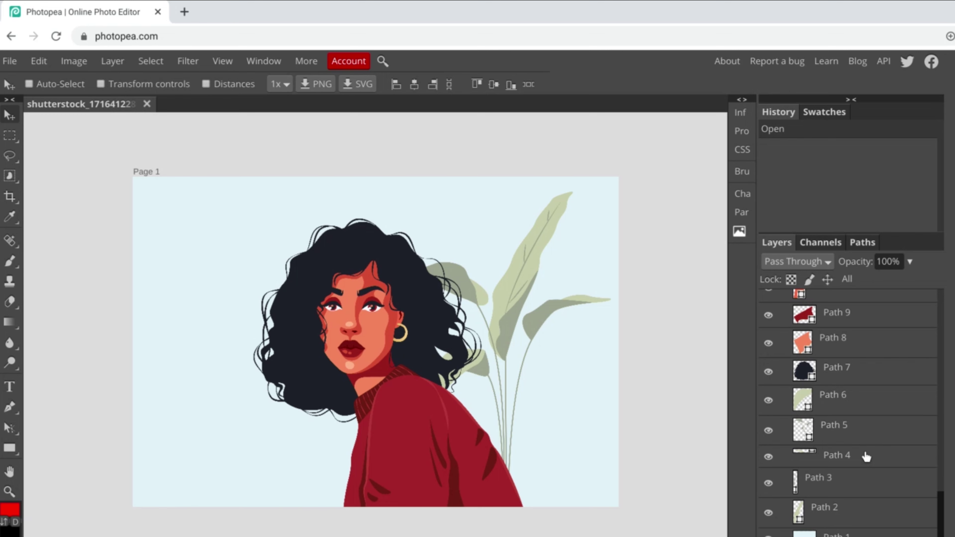
scroll(866, 457, up, 3)
scroll(867, 456, up, 5)
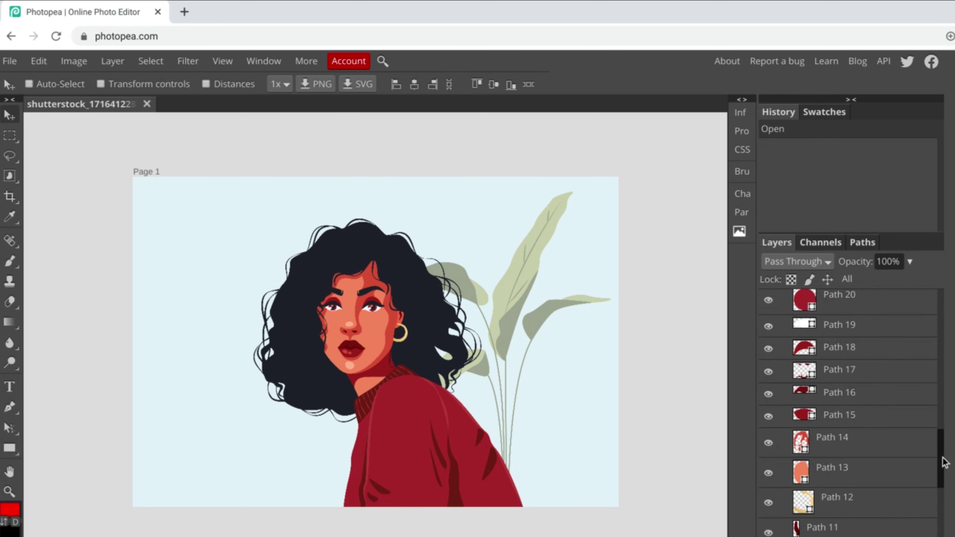
drag(945, 462, 925, 299)
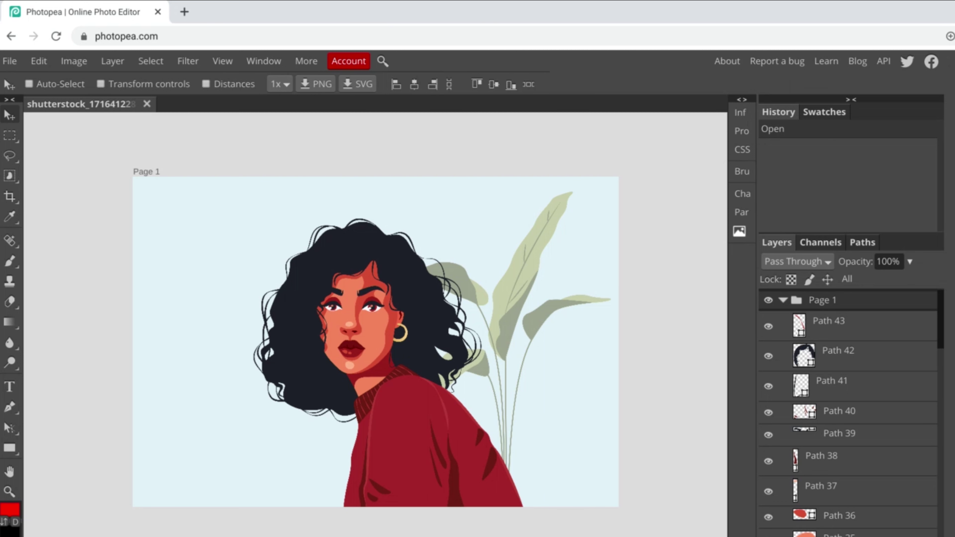
Export the opened EPS portrait from Photopea's File menu as a PSD.
click(14, 61)
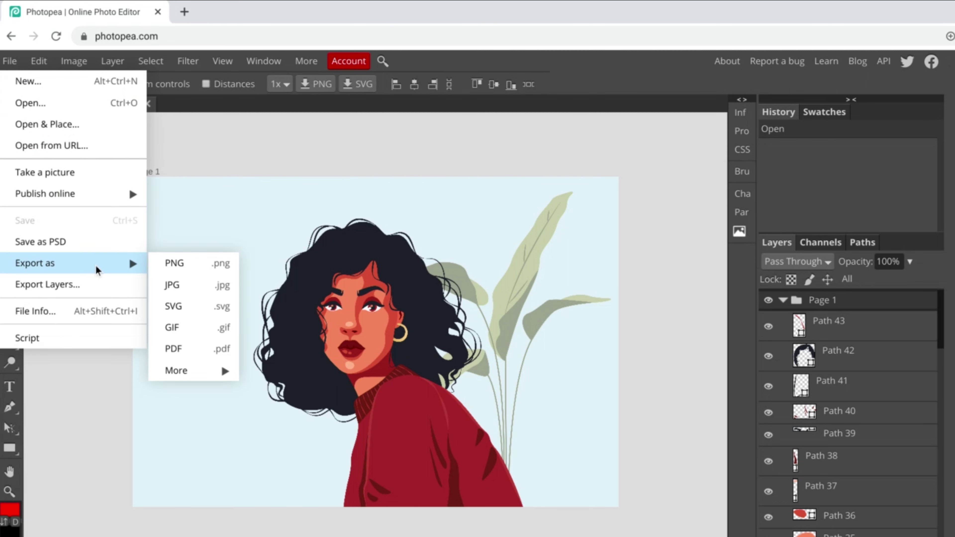
mouse_move(35, 263)
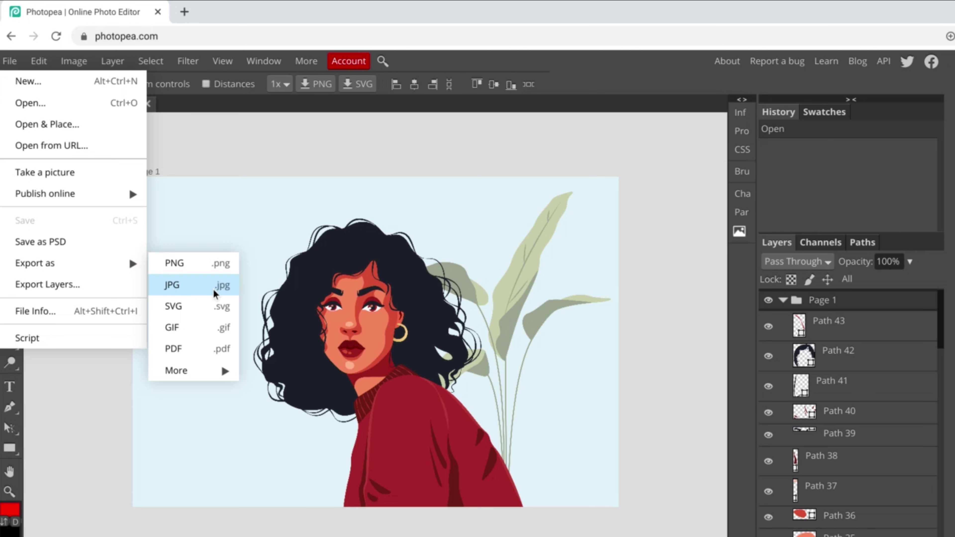
mouse_move(187, 371)
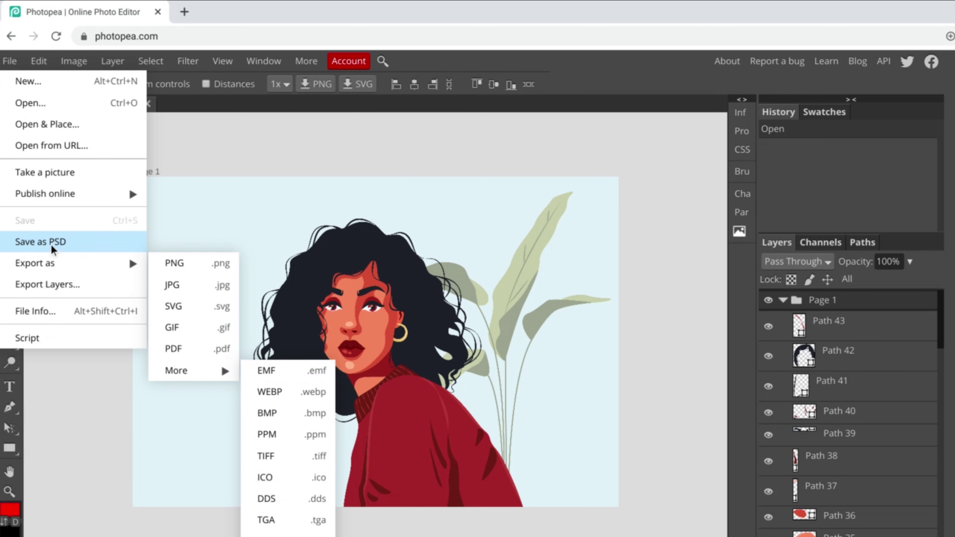
click(81, 249)
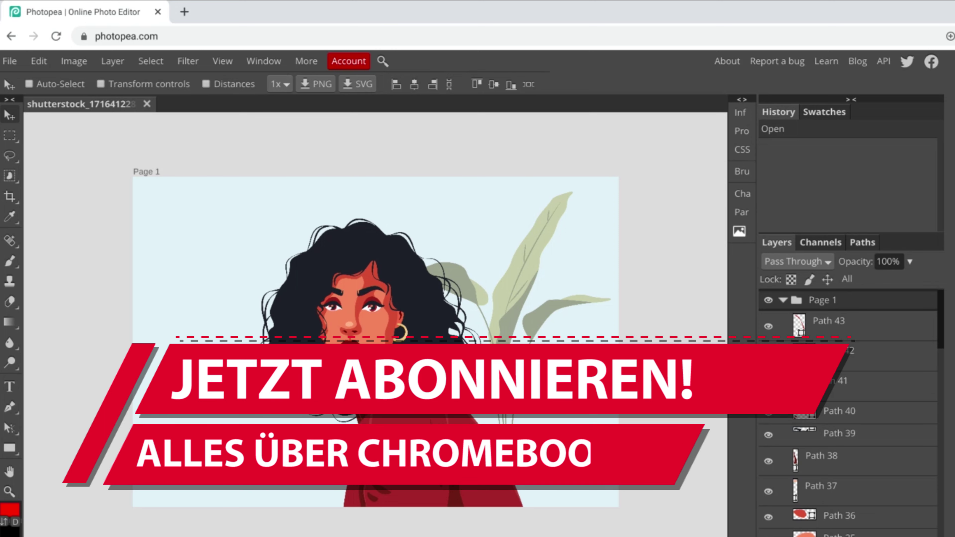